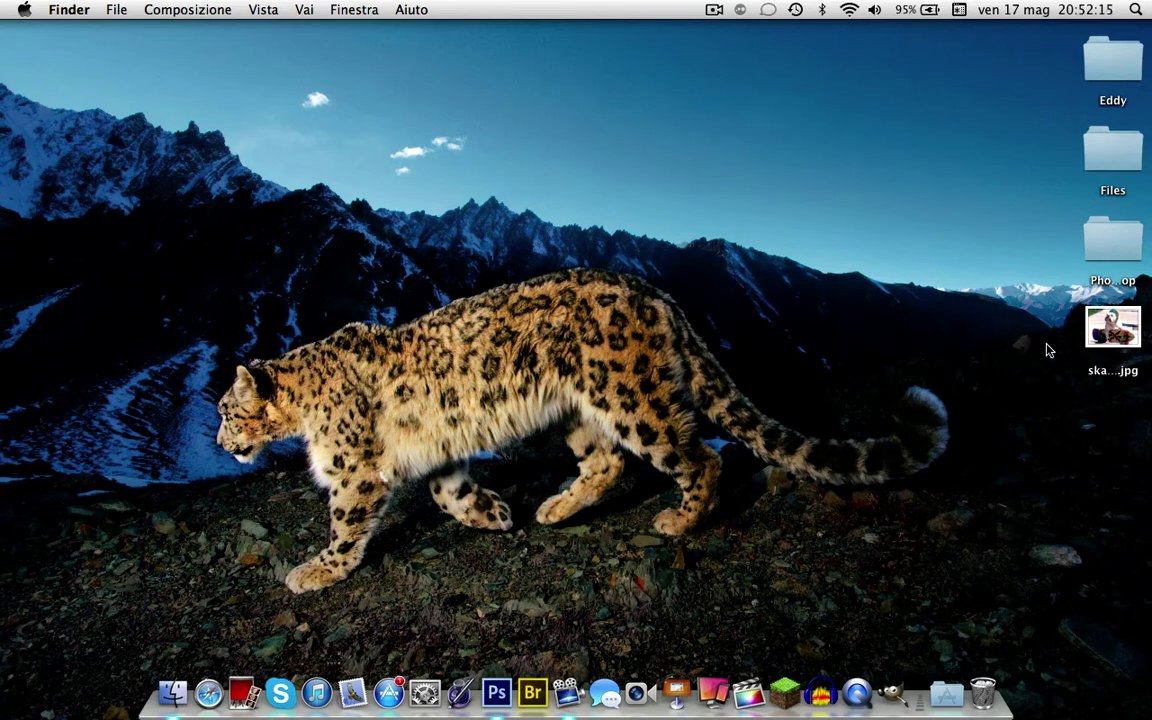
# - Preview the skateboard-dog photo, then launch Photoshop and dismiss the Open dialog
pyautogui.doubleClick(1116, 330)
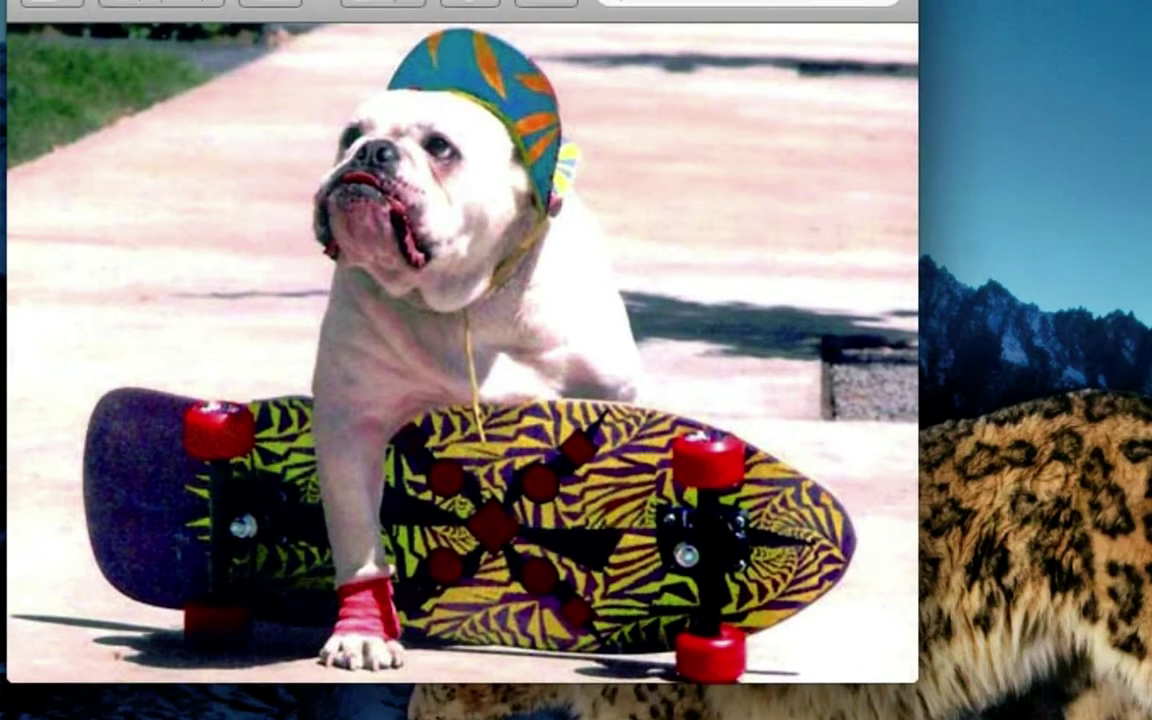
pyautogui.press('super+q')
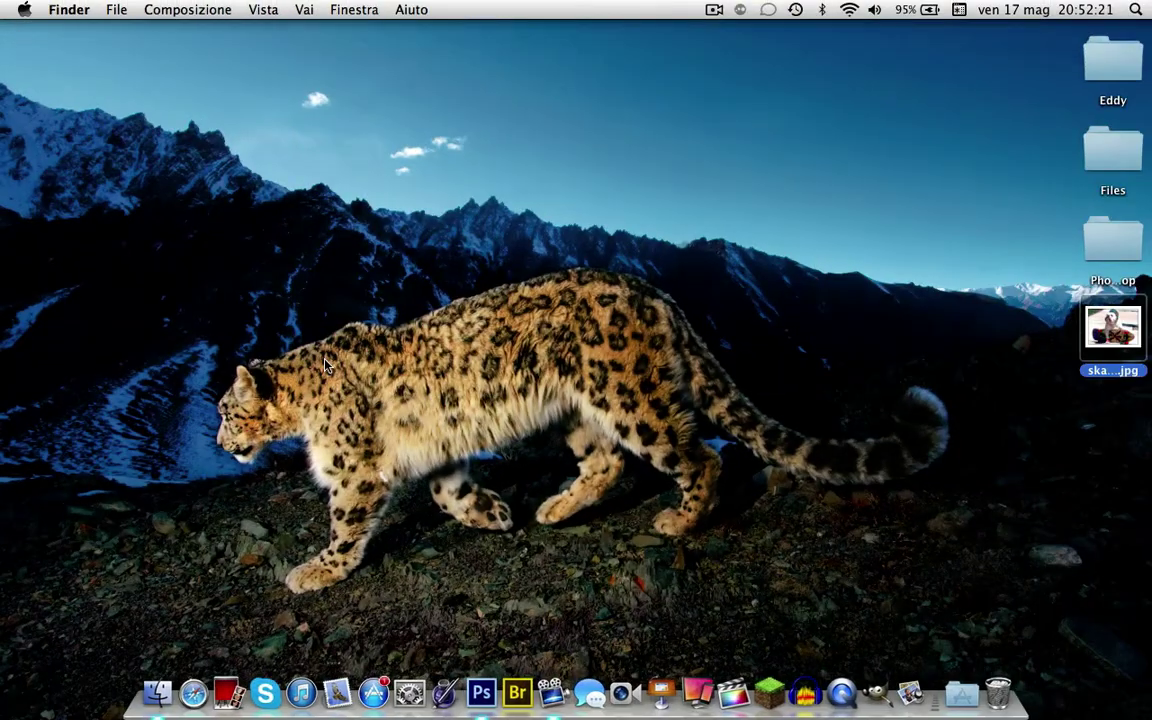
pyautogui.click(496, 693)
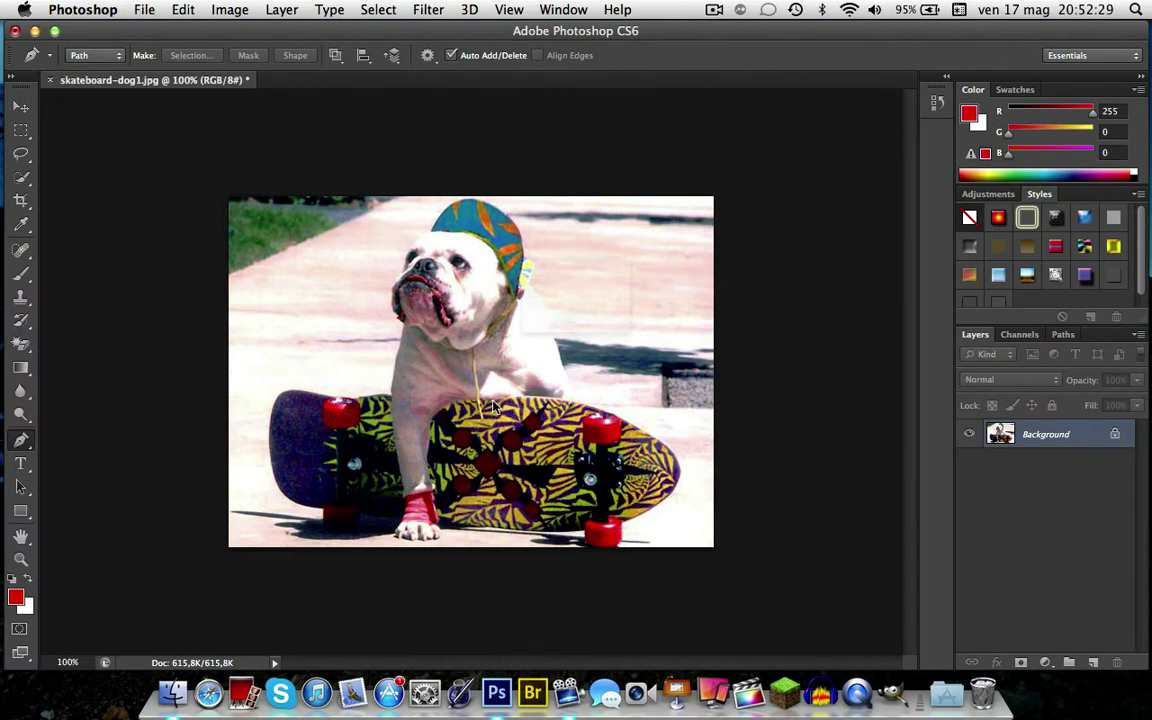
pyautogui.hotkey('ctrl', 'o')
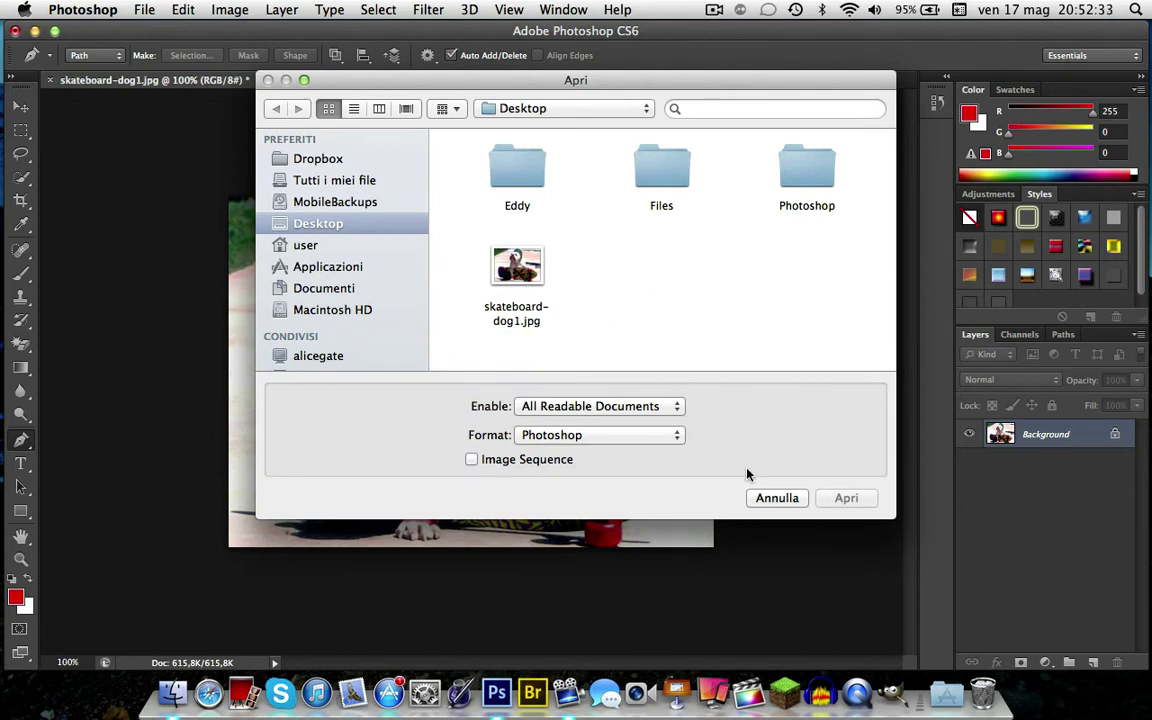
pyautogui.click(766, 502)
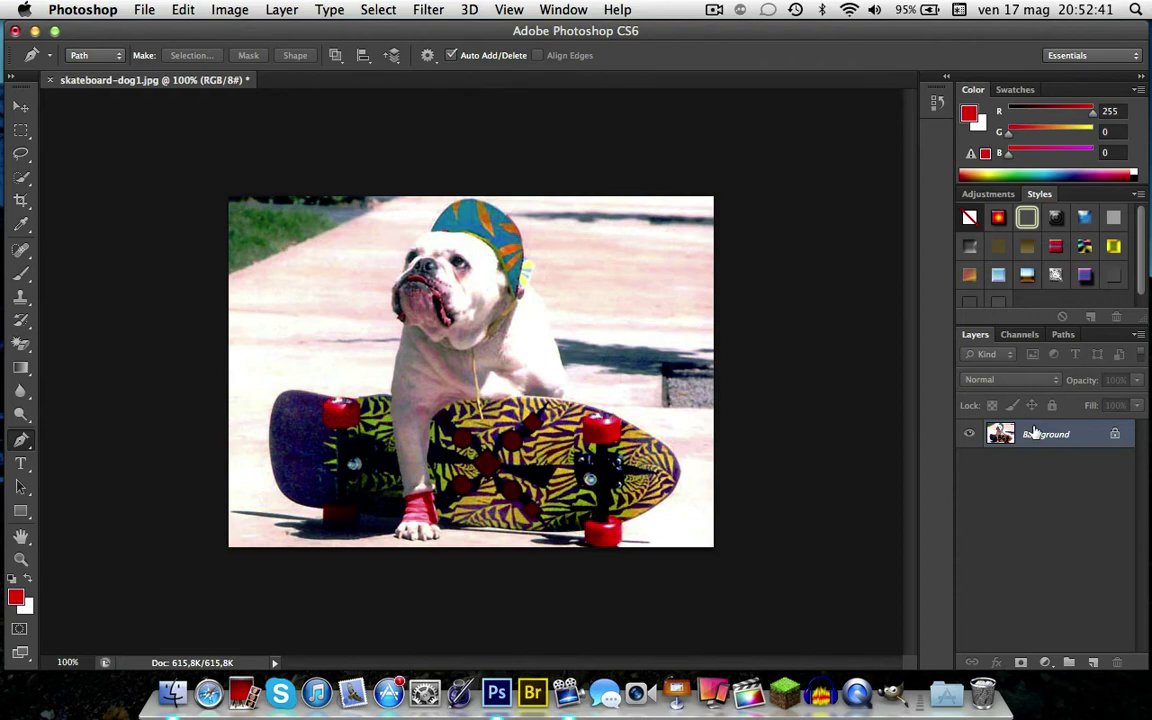
# - Duplicate the Background layer and desaturate the Background copy to black and white
pyautogui.moveTo(1034, 432); pyautogui.dragTo(1130, 627)
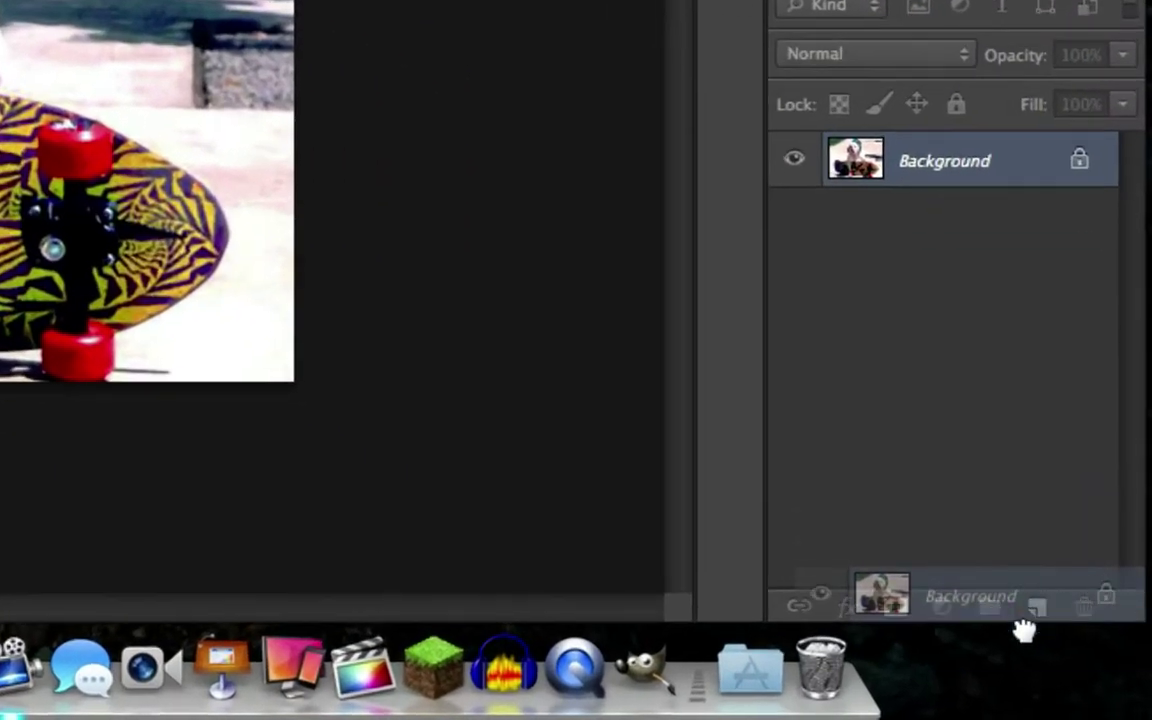
pyautogui.moveTo(1109, 540); pyautogui.dragTo(1038, 608)
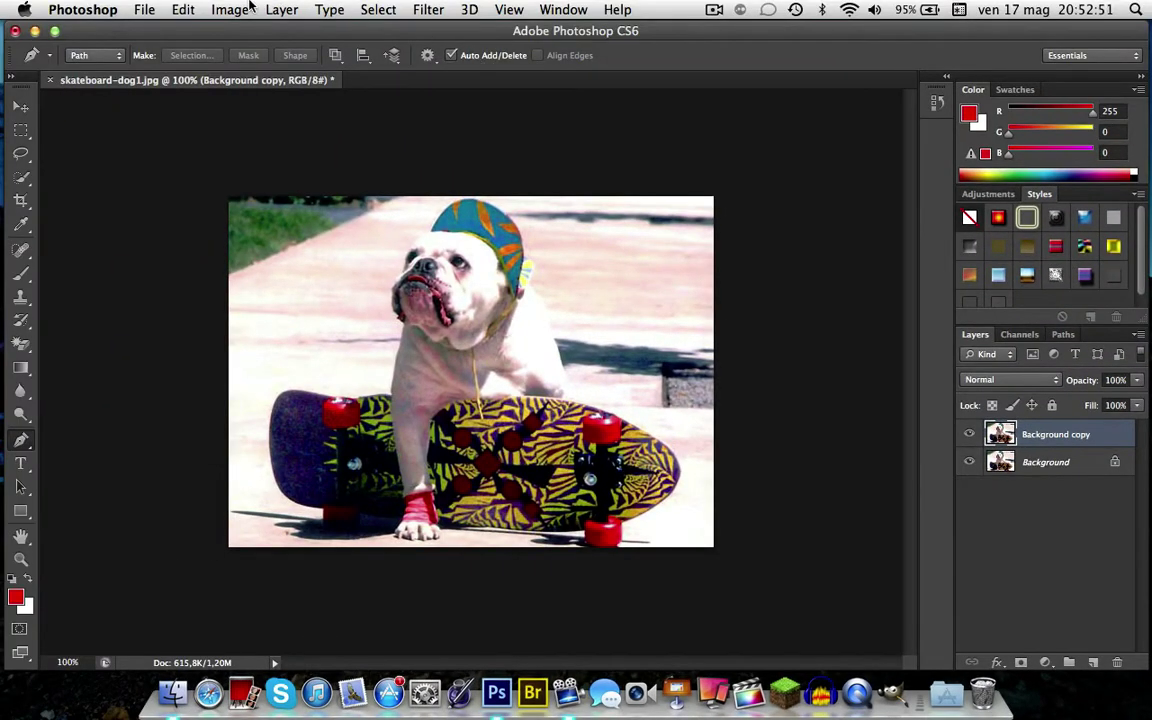
pyautogui.click(229, 9)
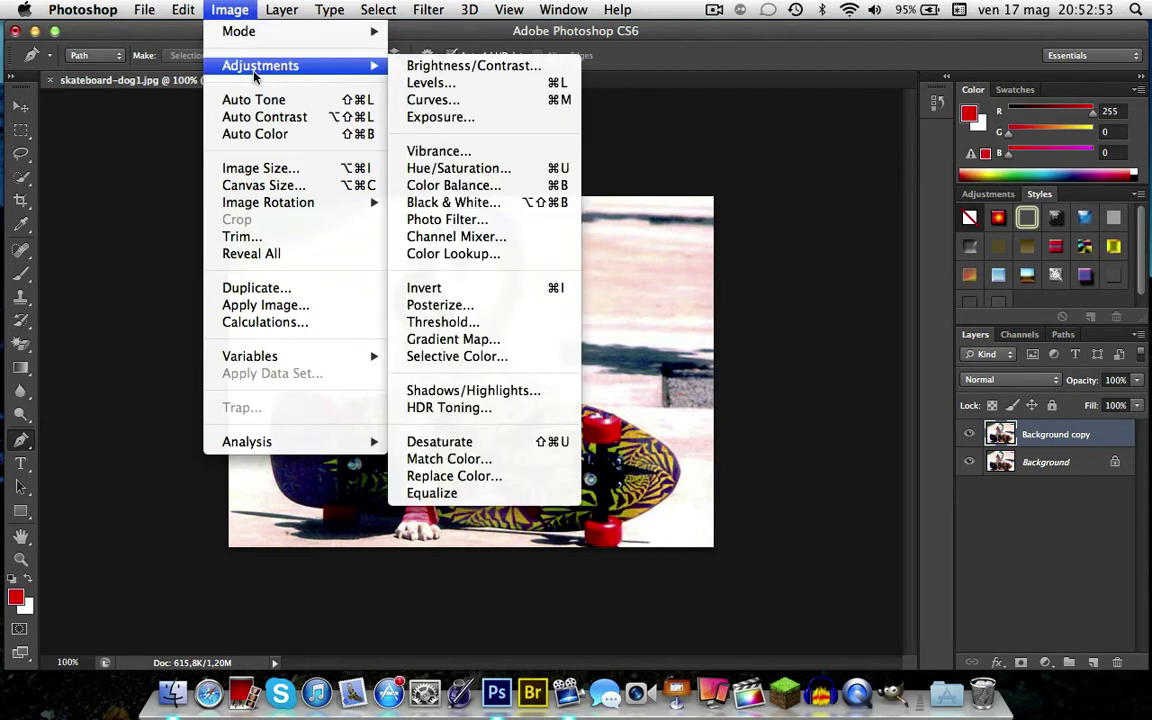
pyautogui.moveTo(260, 65)
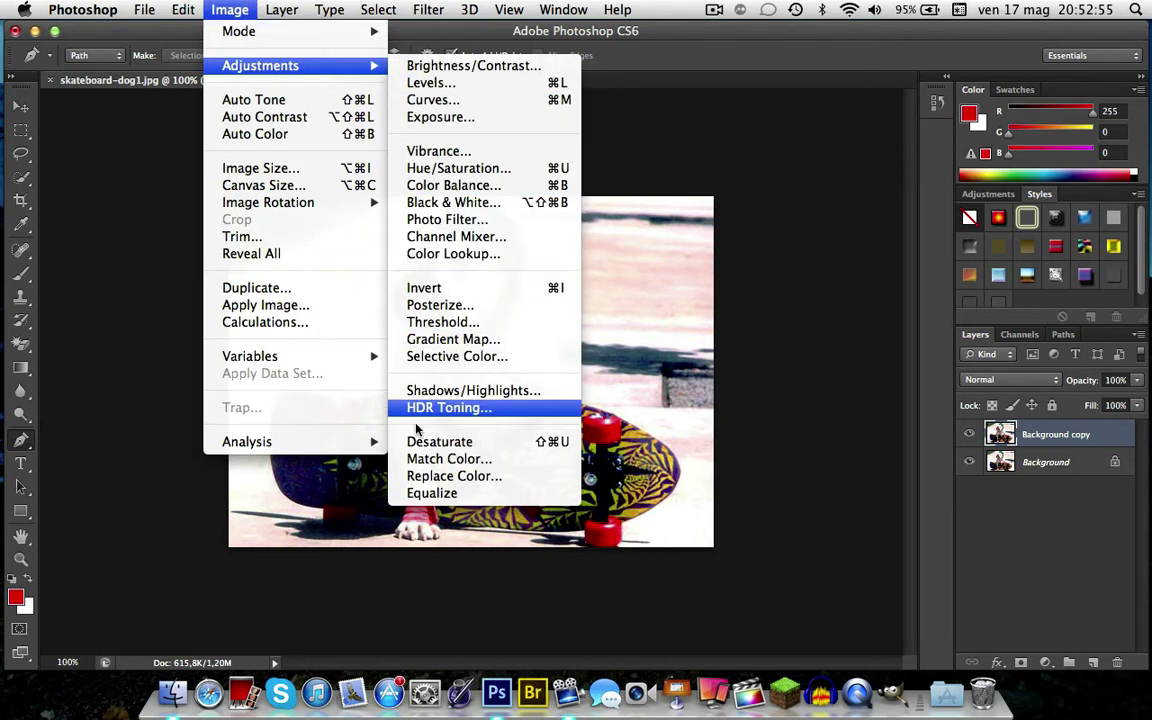
pyautogui.click(420, 443)
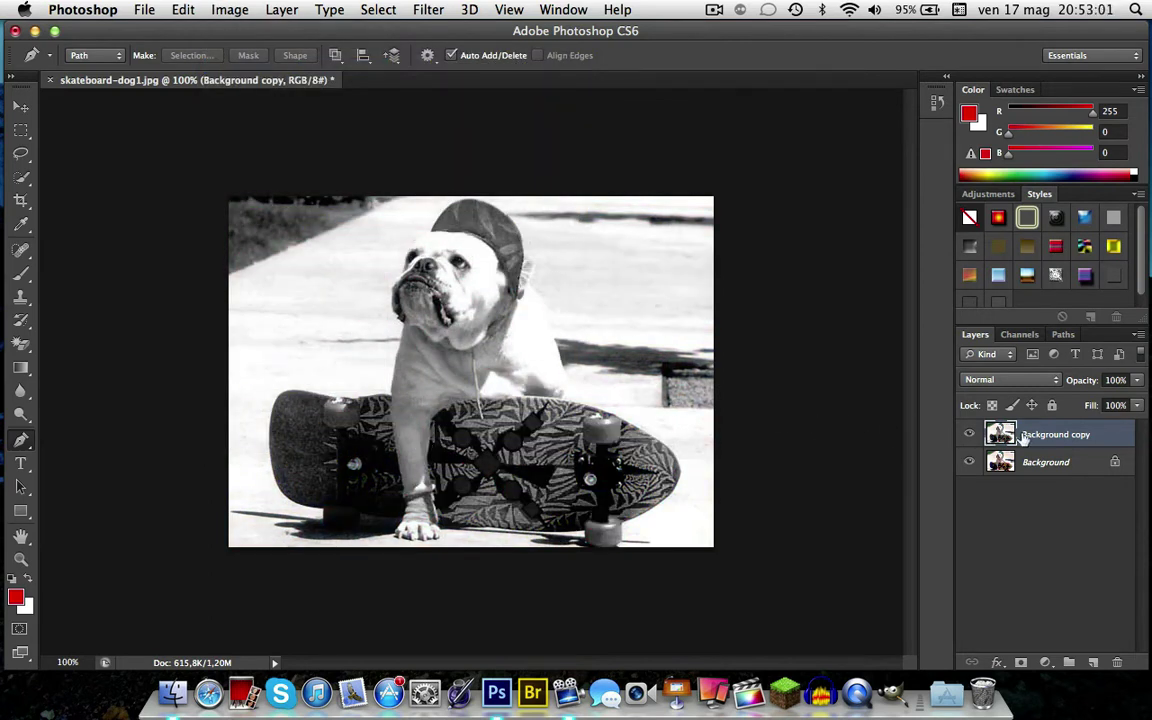
# - Duplicate Background copy and invert the new Background copy 2 into a negative
pyautogui.moveTo(1046, 433); pyautogui.dragTo(1097, 668)
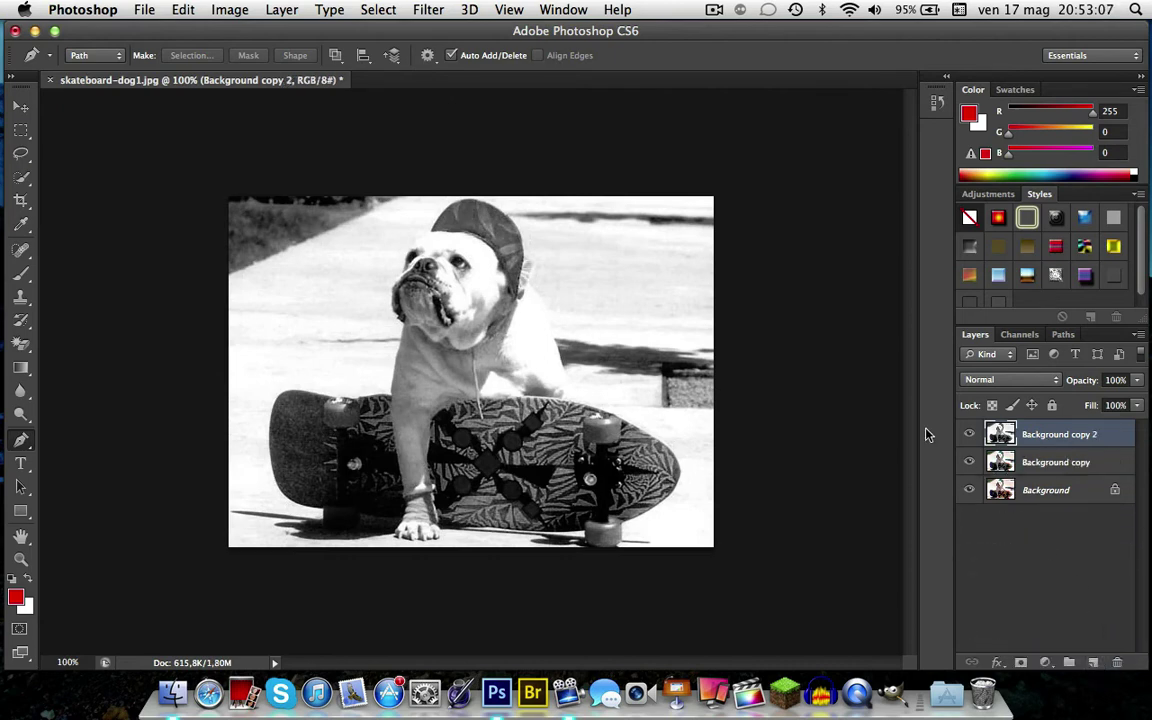
pyautogui.click(240, 9)
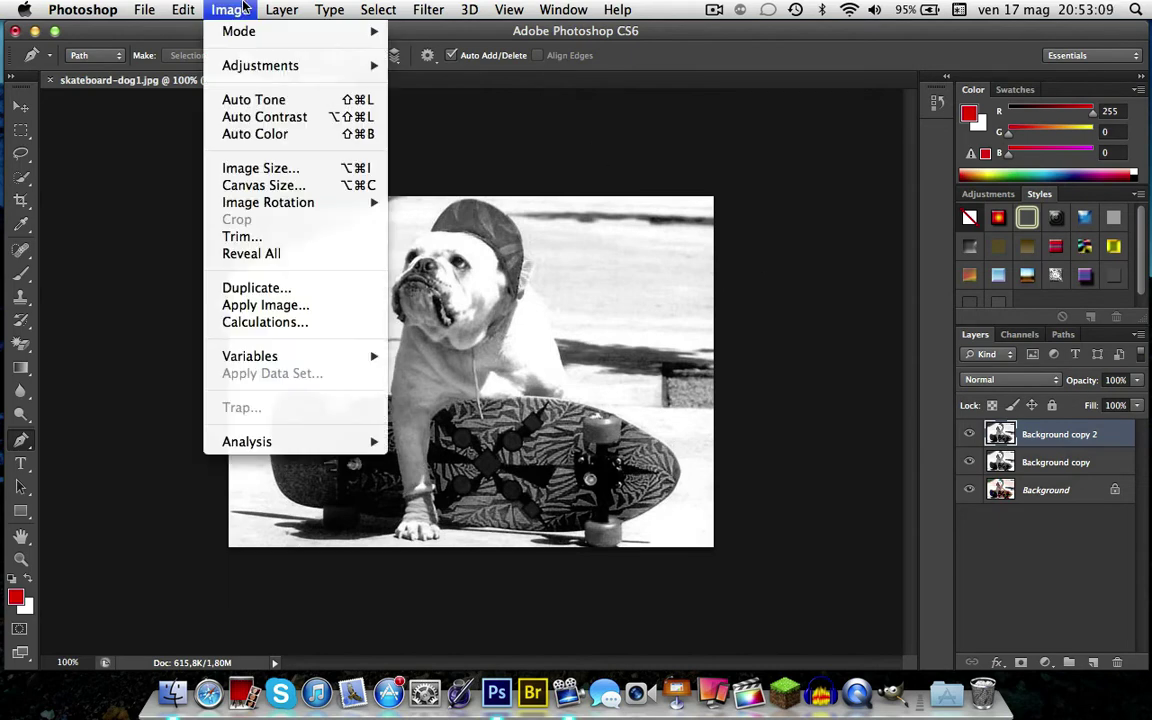
pyautogui.moveTo(260, 65)
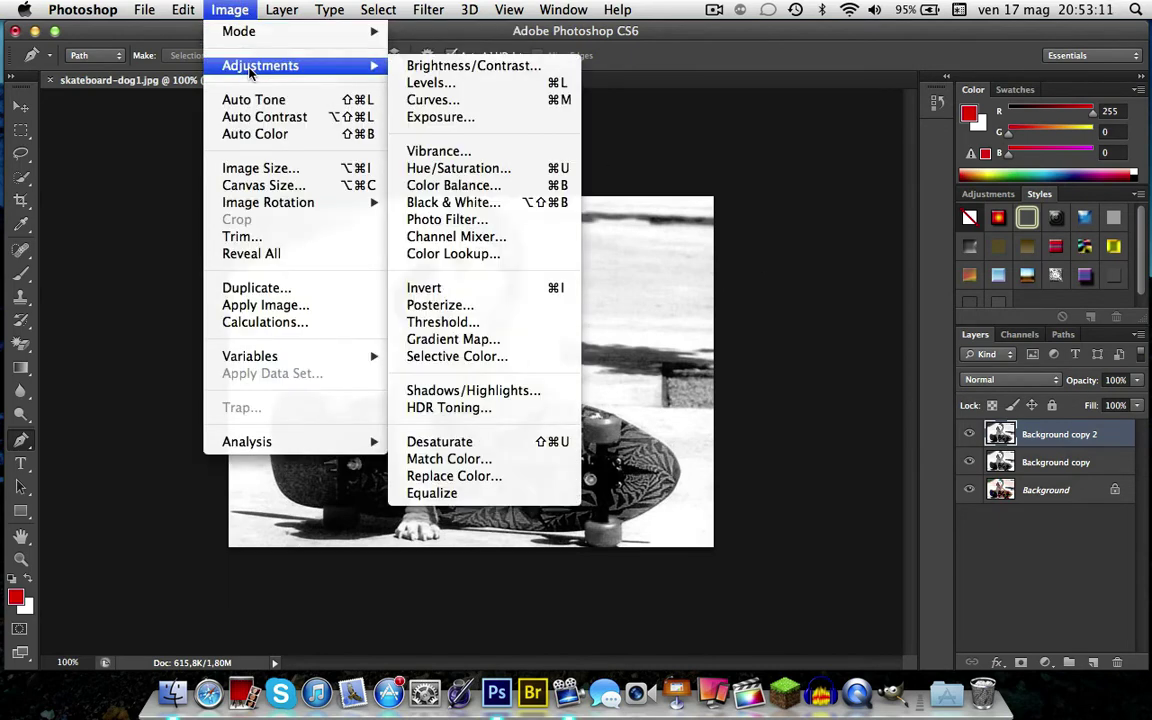
pyautogui.click(451, 289)
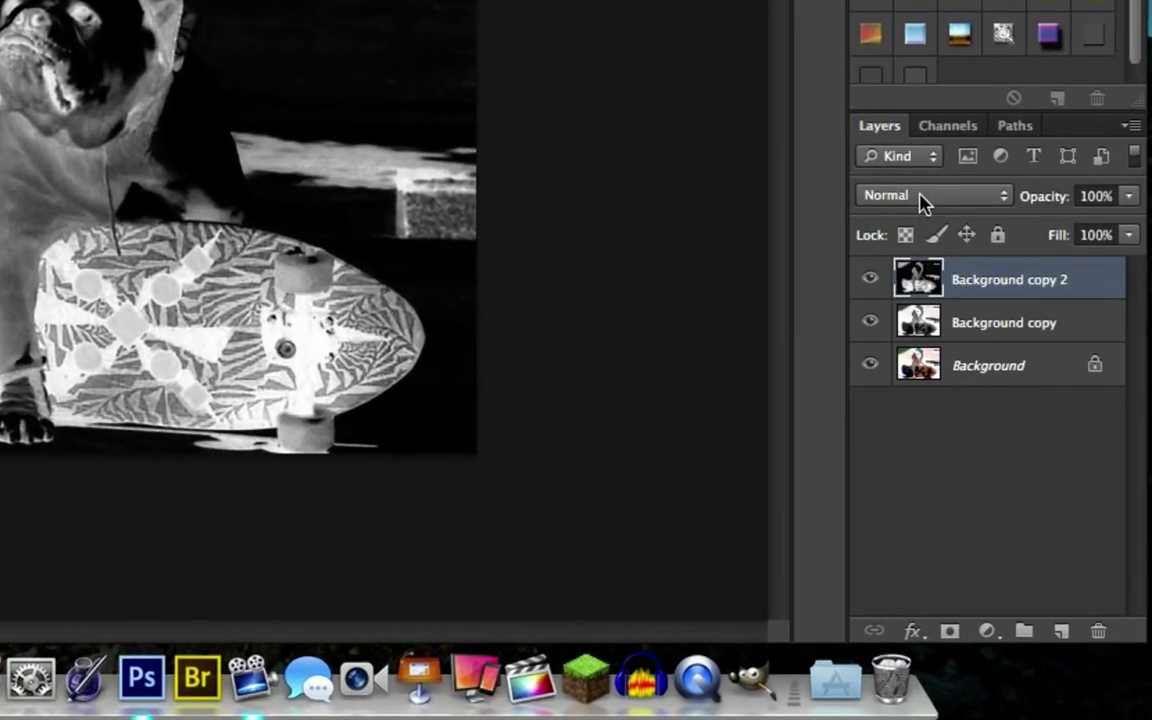
# - Set the Background copy 2 layer's blend mode from Normal to Color Dodge
pyautogui.click(921, 197)
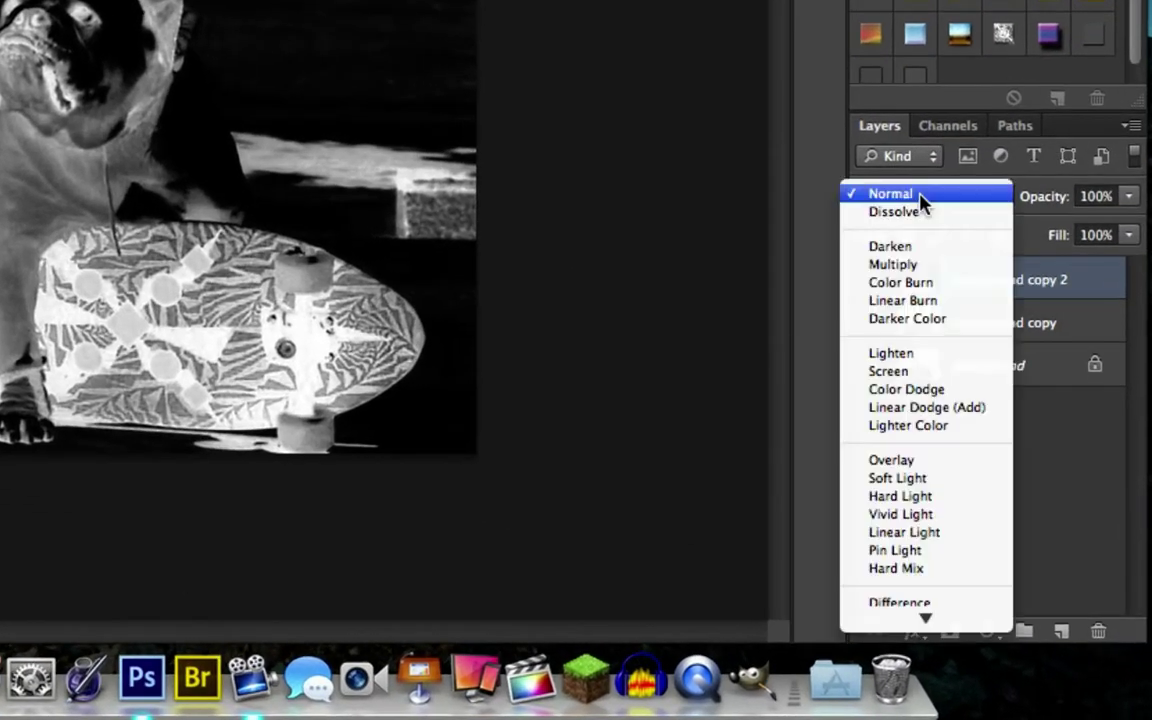
pyautogui.click(940, 397)
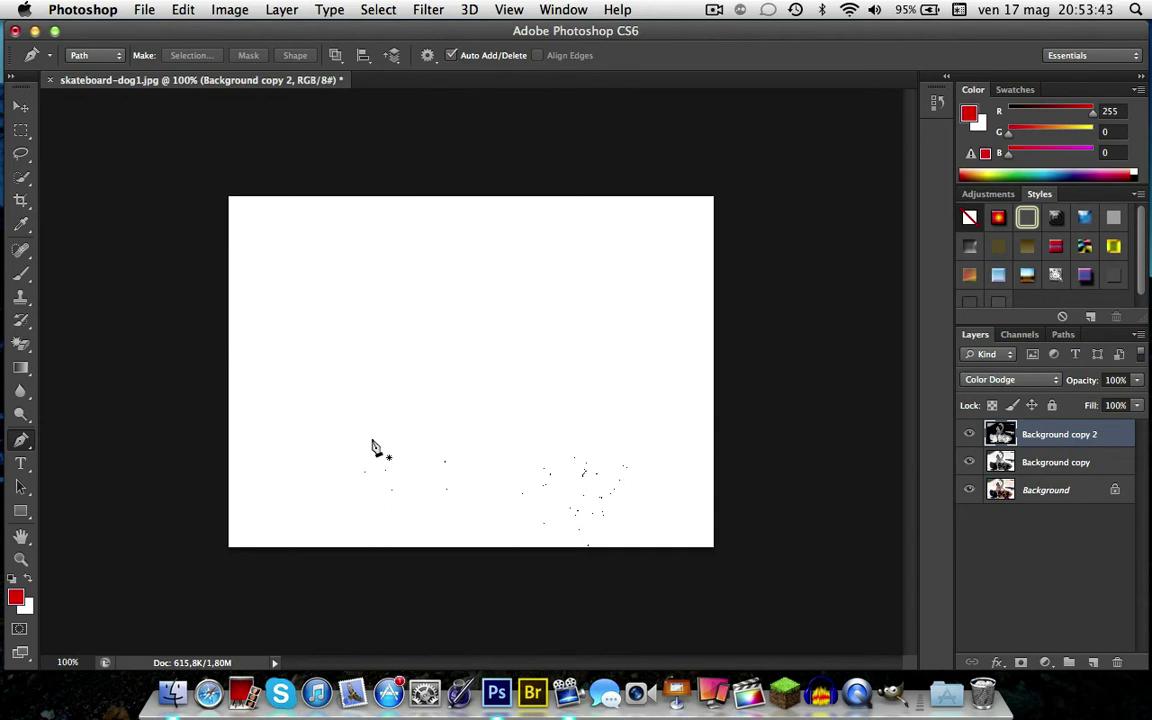
pyautogui.click(430, 9)
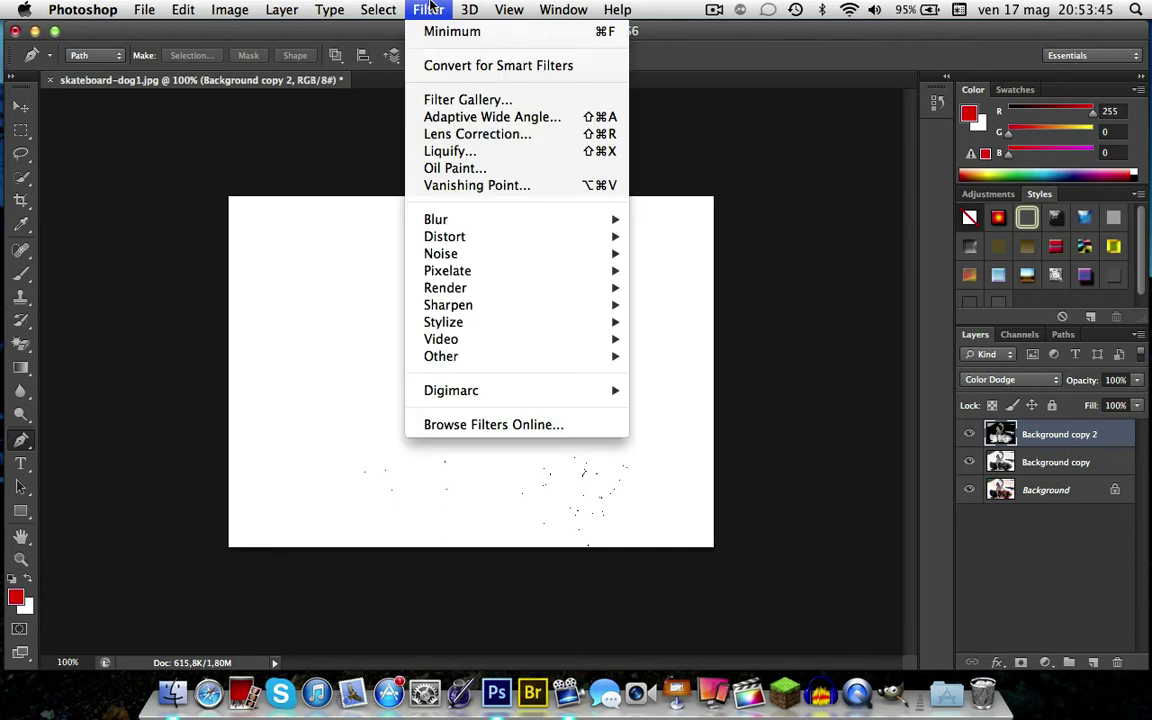
pyautogui.moveTo(500, 356)
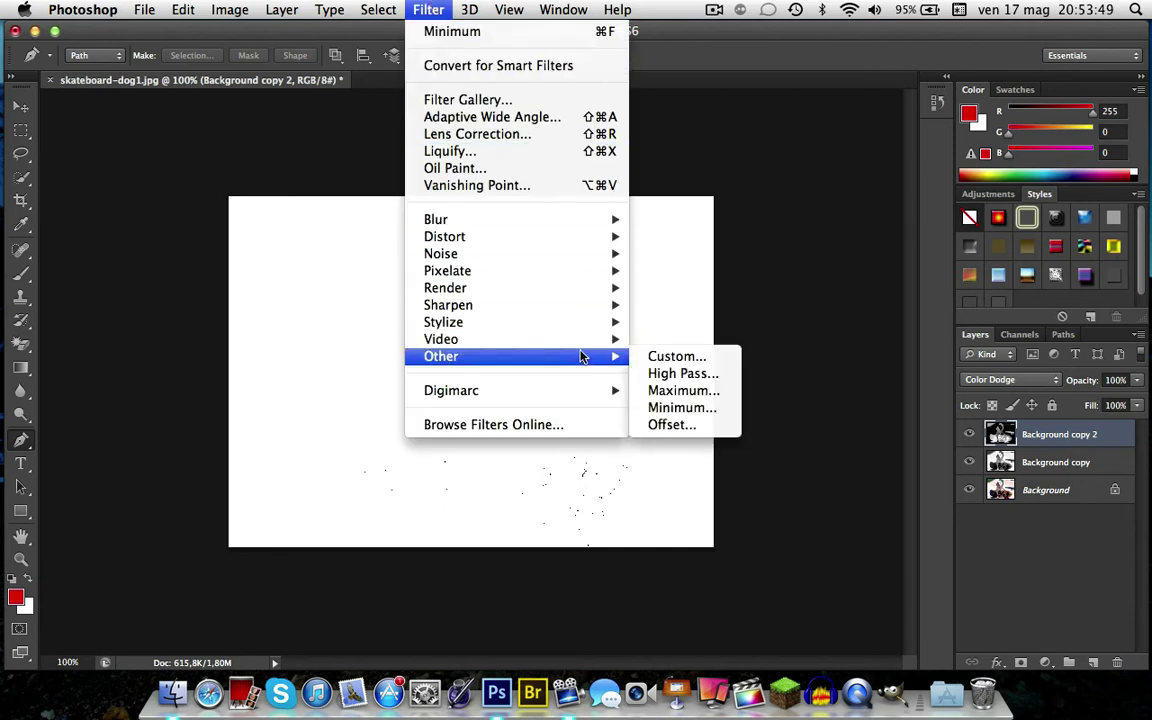
# - Apply Filter > Other > Minimum, comparing radii 1–5 and settling on 2 pixels
pyautogui.click(673, 408)
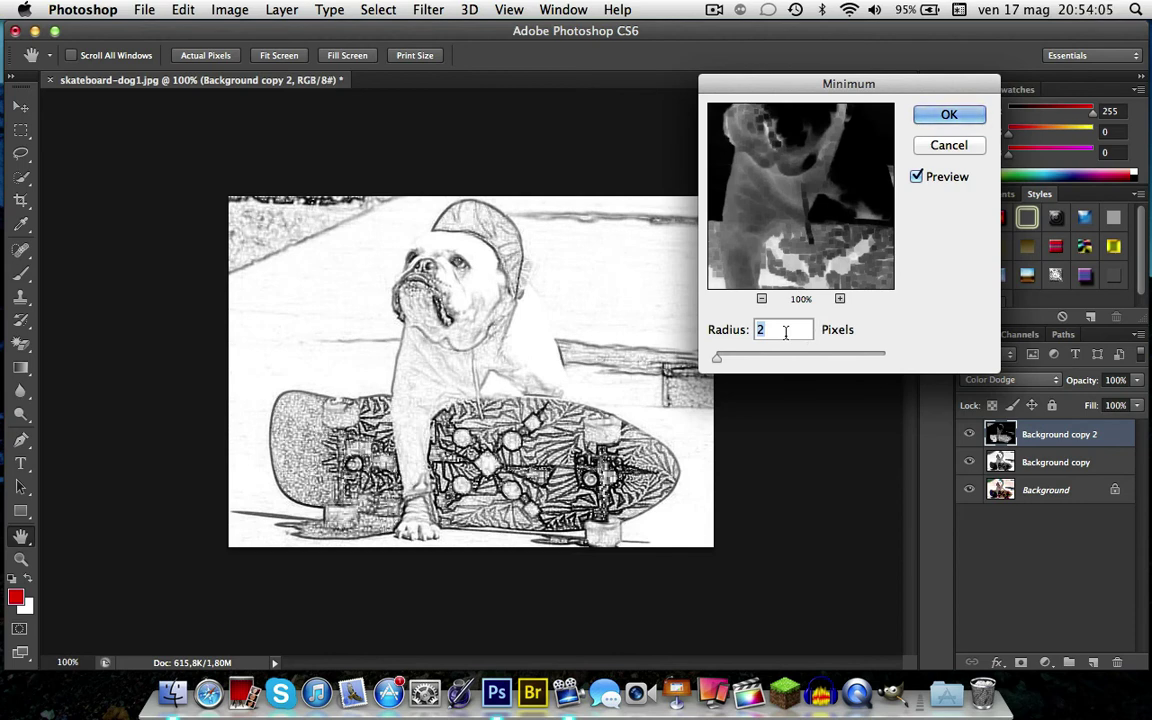
pyautogui.write('1')
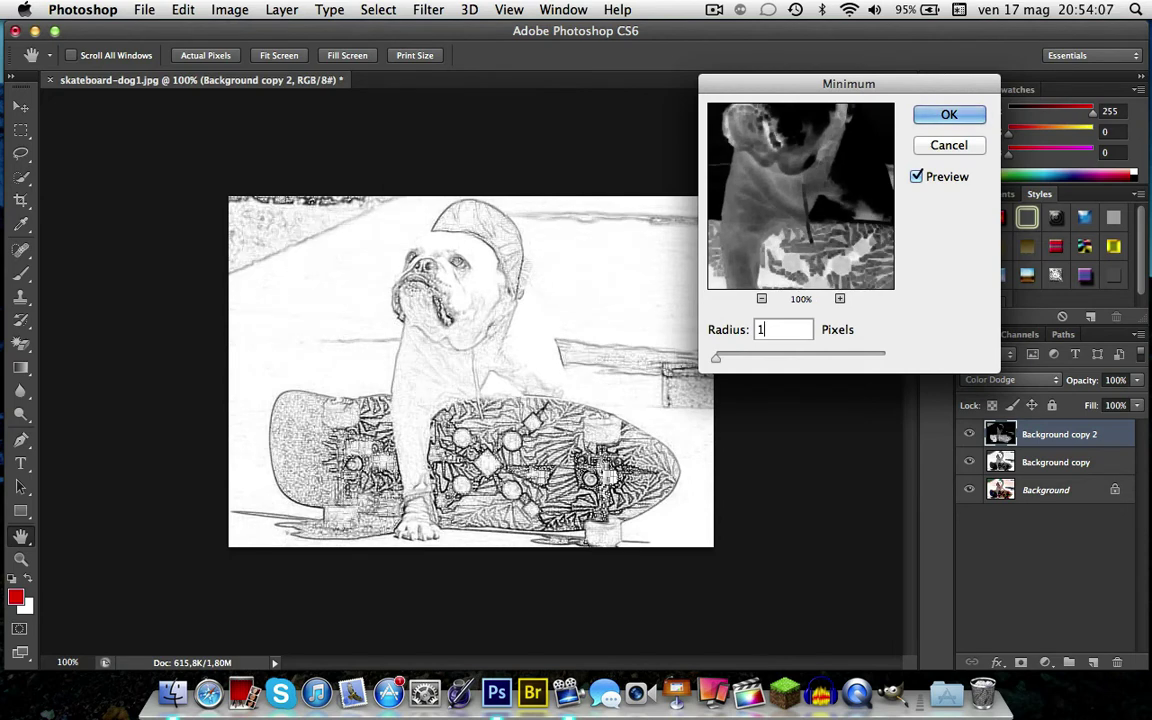
pyautogui.press('BackSpace')
pyautogui.write('2')
pyautogui.press('BackSpace')
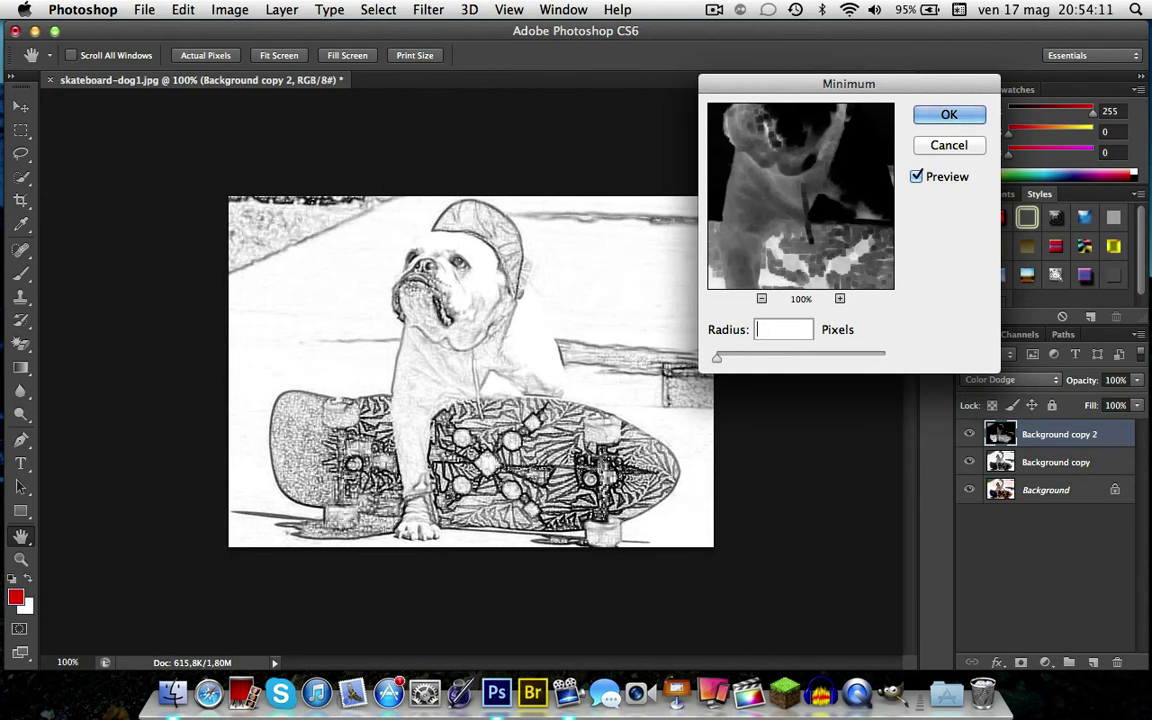
pyautogui.write('3')
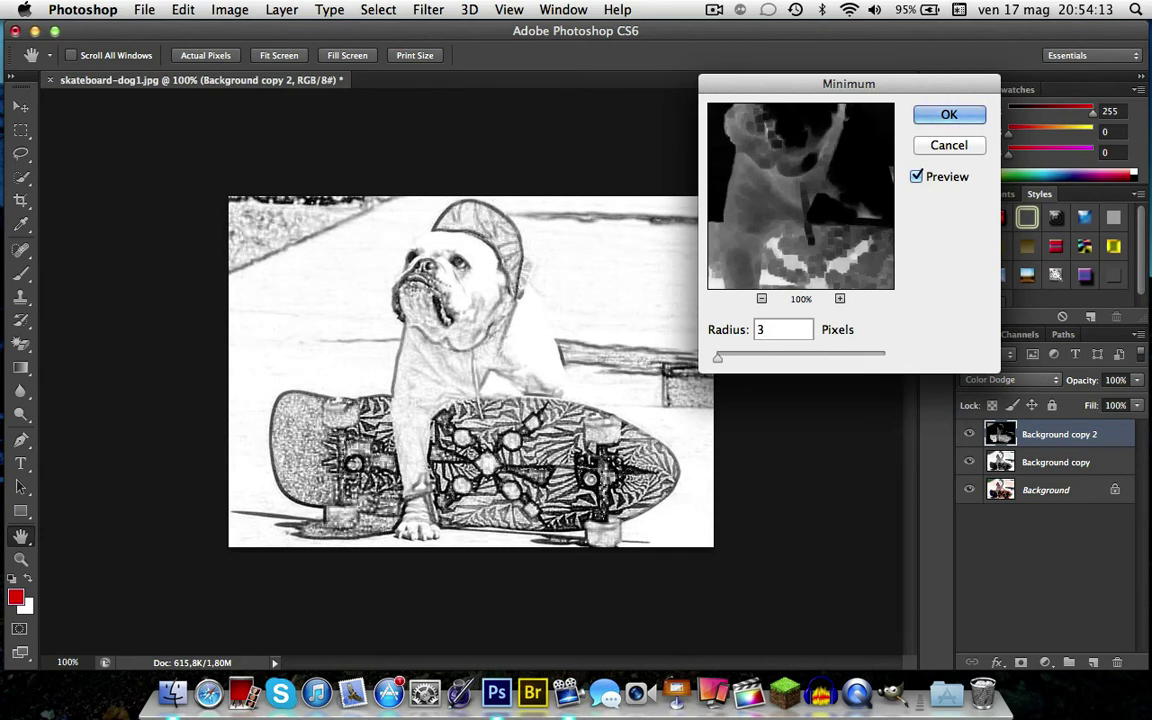
pyautogui.press('BackSpace')
pyautogui.write('4')
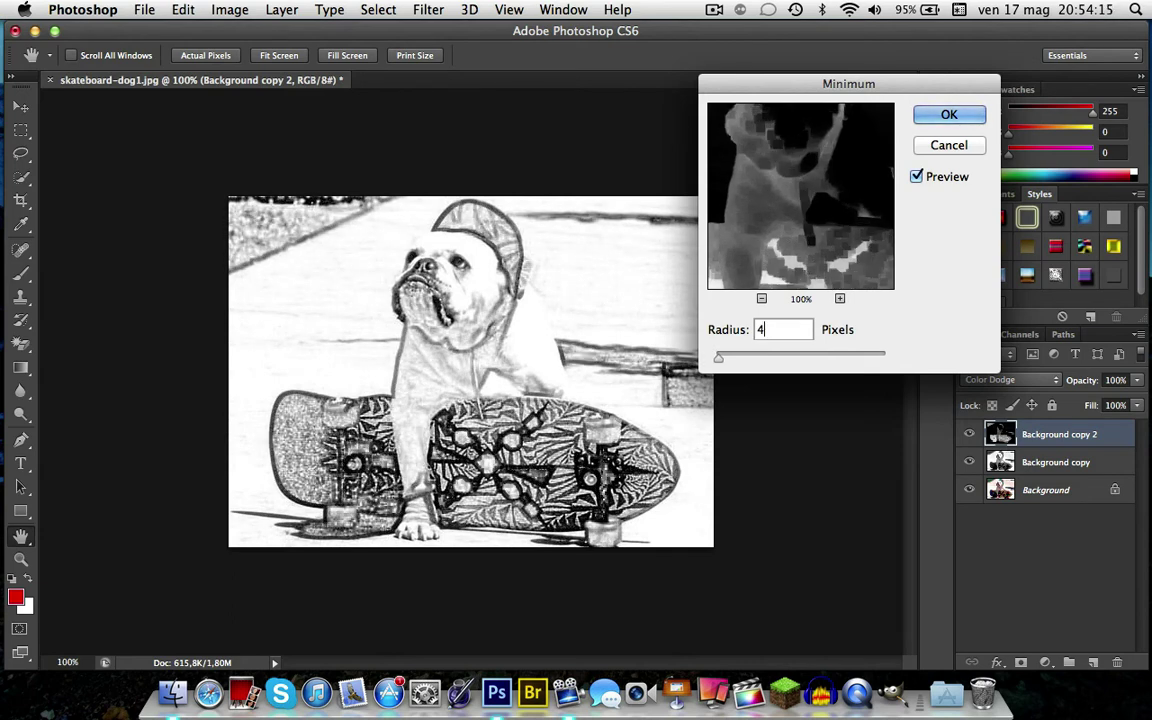
pyautogui.press('BackSpace')
pyautogui.write('5')
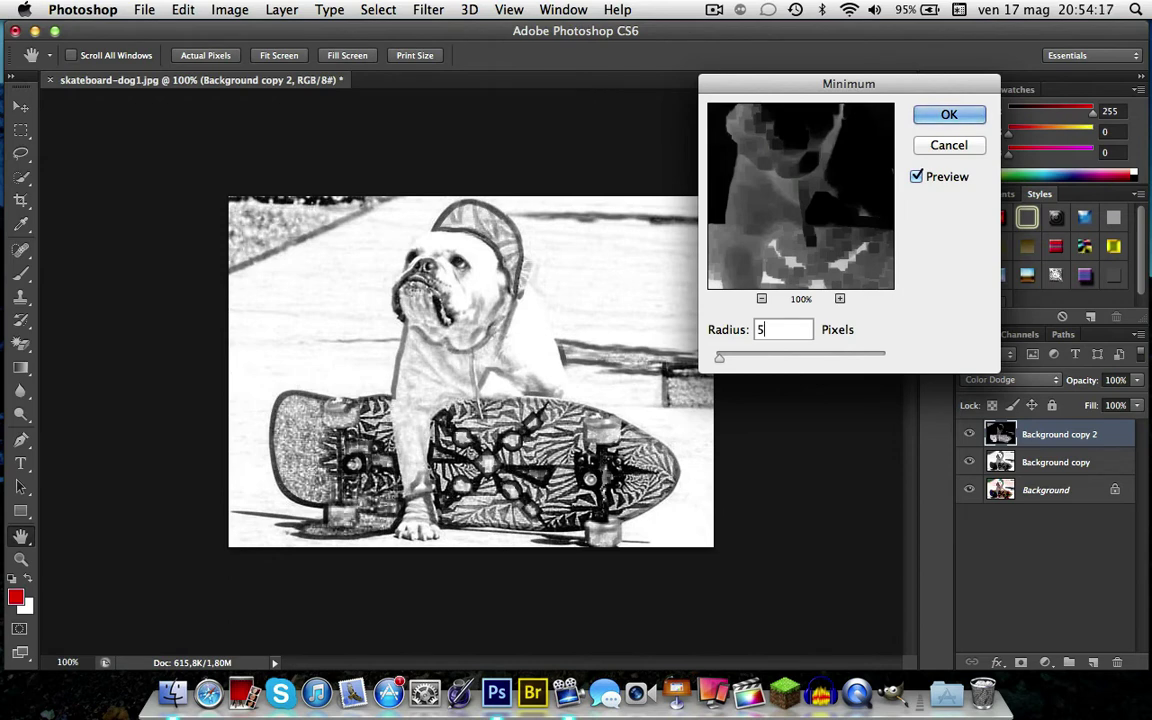
pyautogui.press('BackSpace')
pyautogui.write('2')
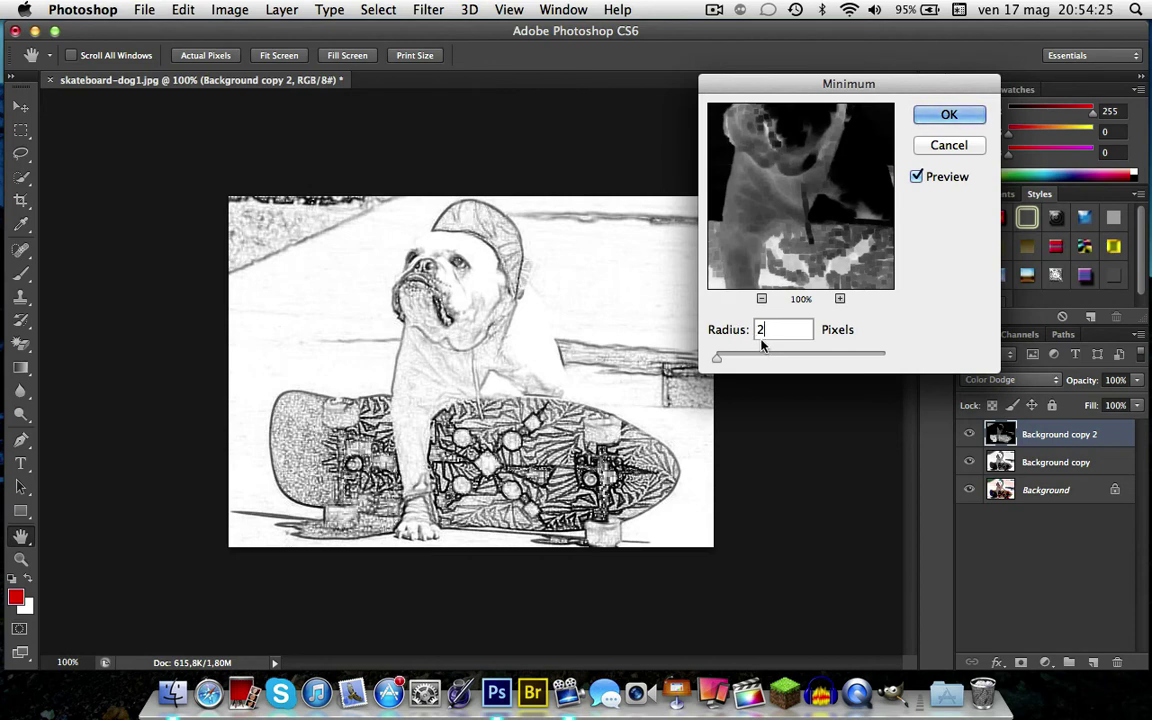
pyautogui.doubleClick(757, 331)
pyautogui.click(949, 114)
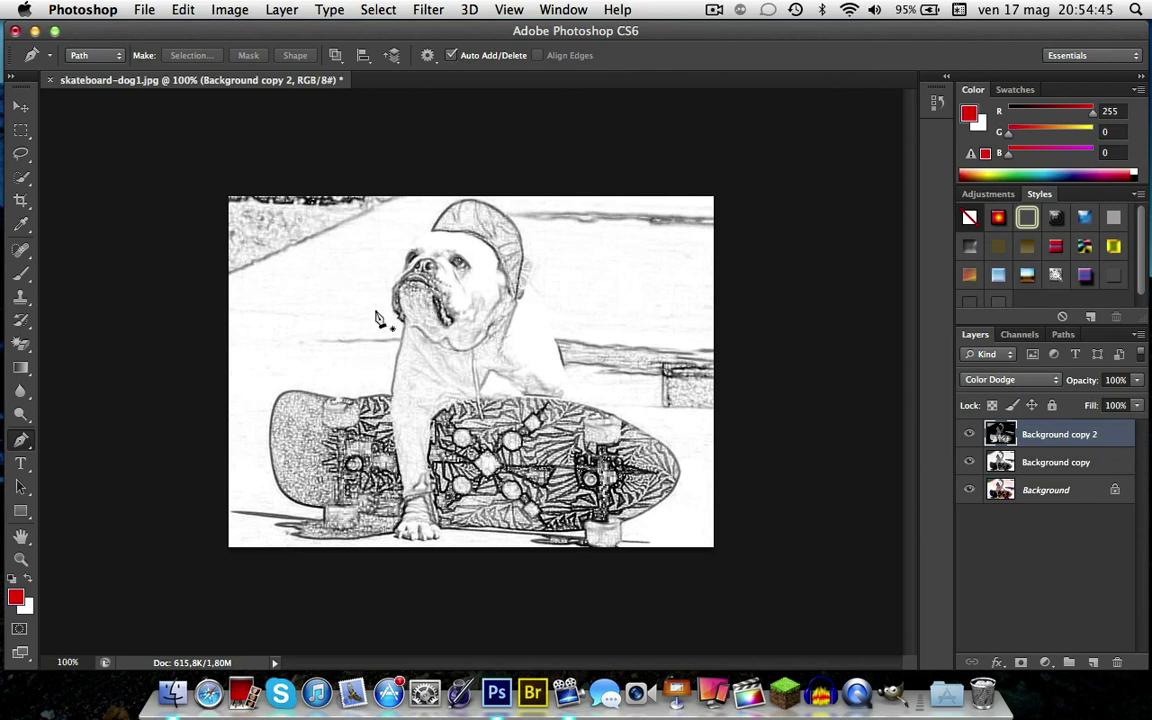
# - Save the sketch as Skateboarder.psd on the Desktop and close Photoshop
pyautogui.hotkey('ctrl', 's')
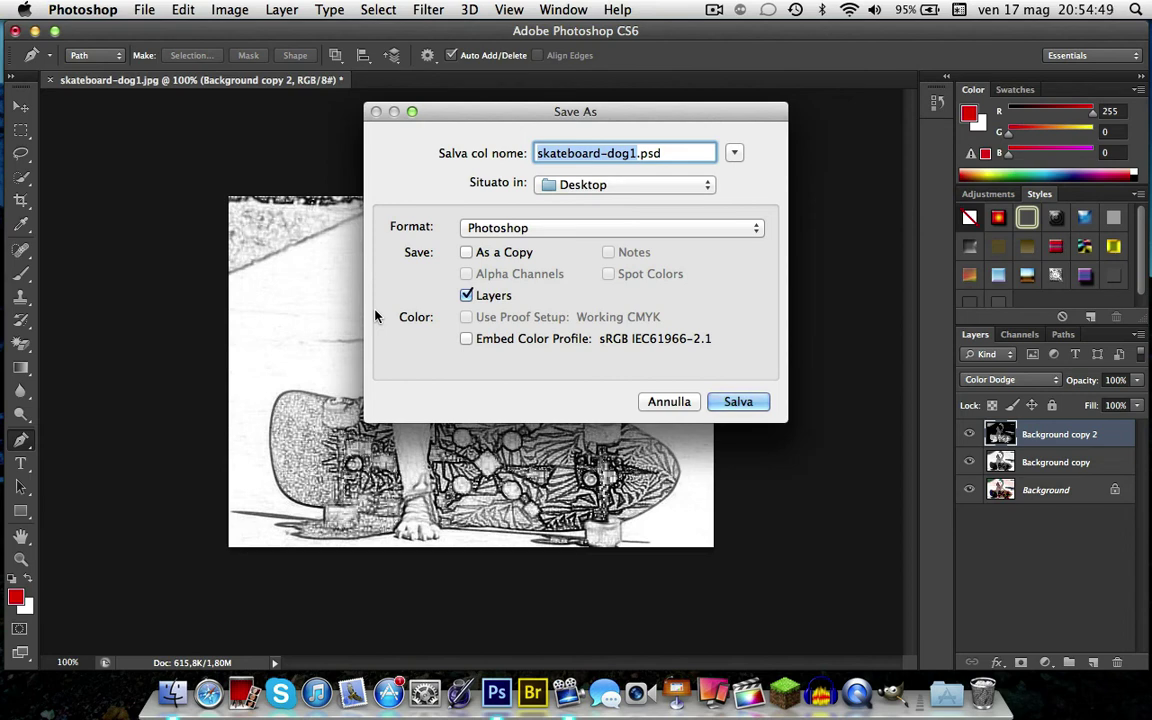
pyautogui.write('S')
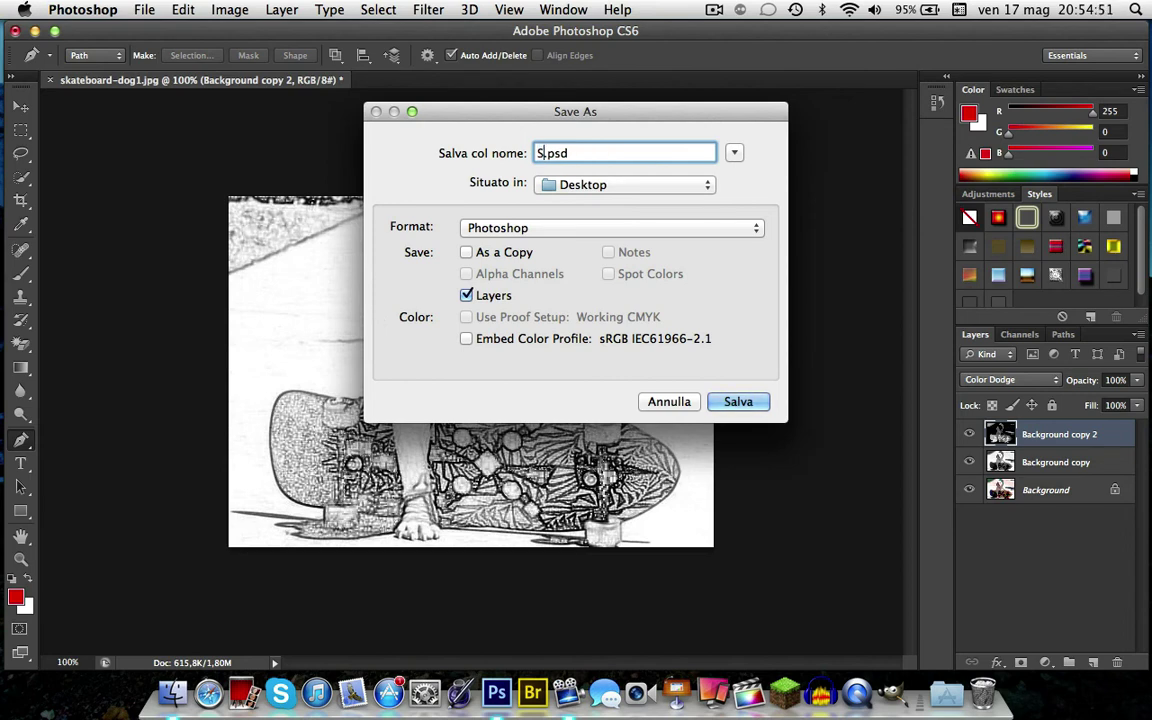
pyautogui.write('kateboar')
pyautogui.write('der')
pyautogui.press('Return')
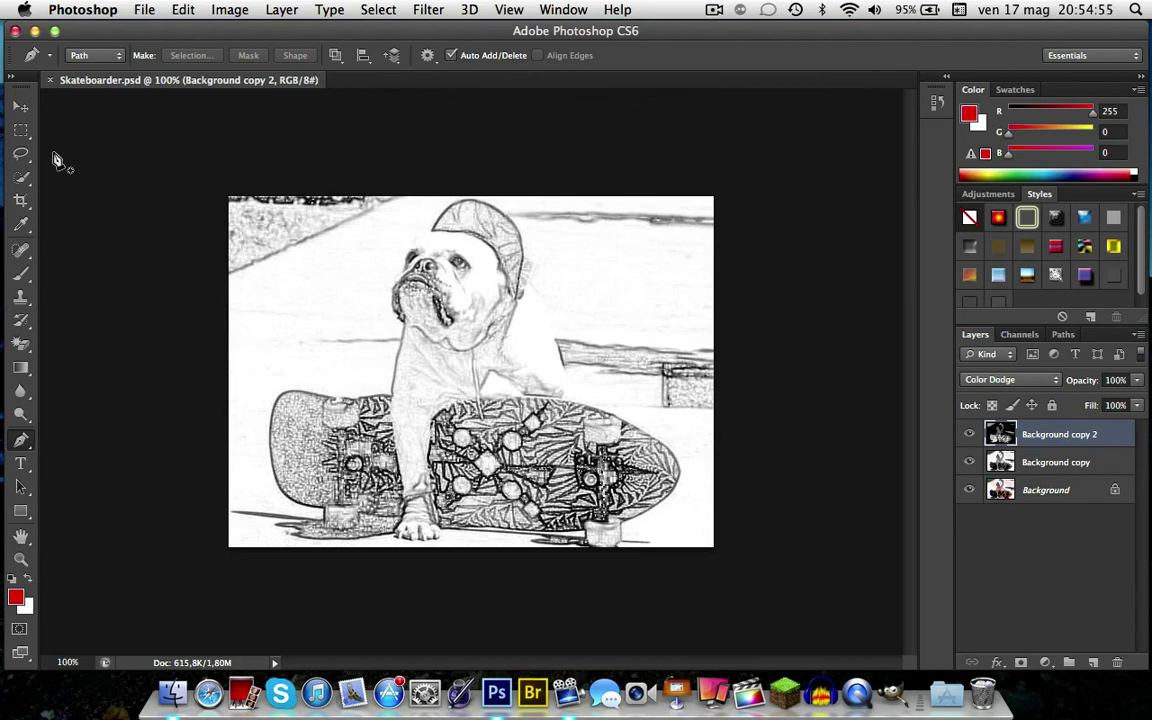
pyautogui.click(15, 32)
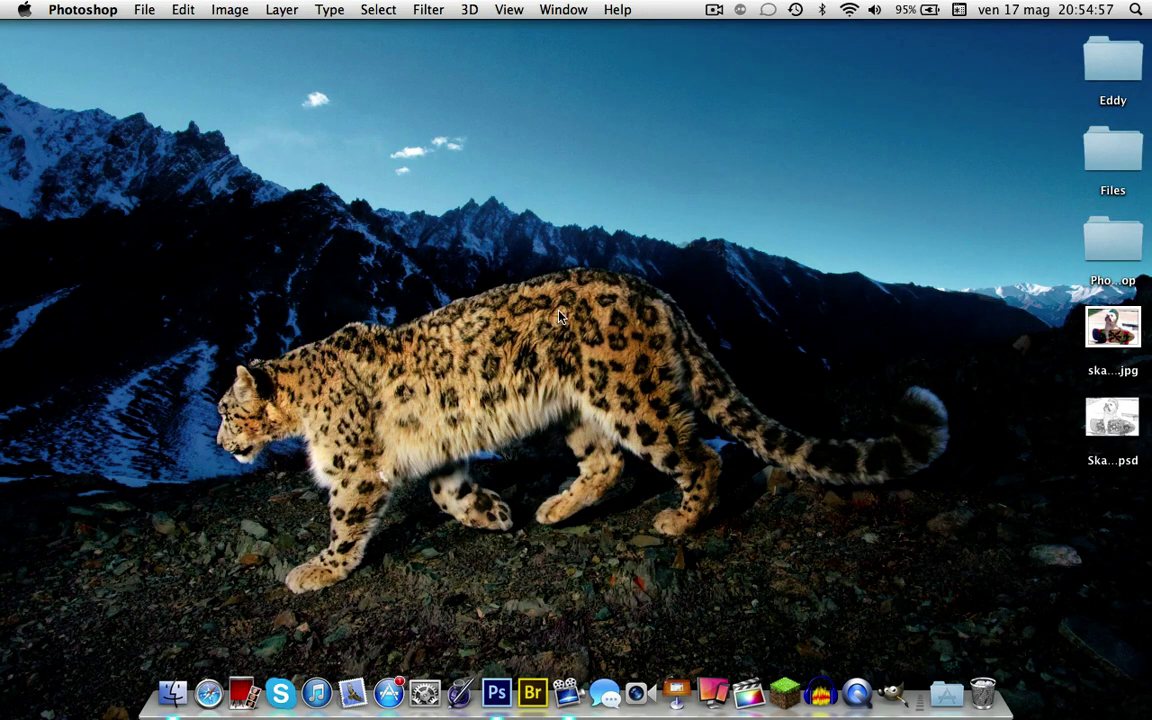
pyautogui.moveTo(1112, 417); pyautogui.dragTo(742, 222)
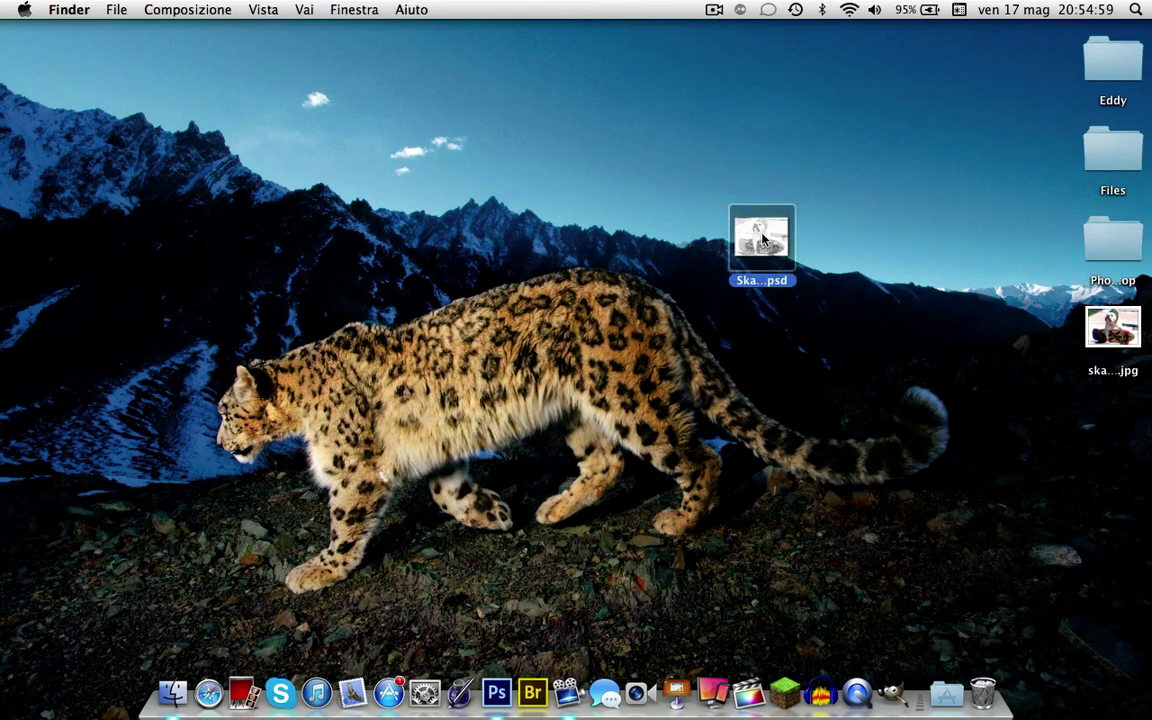
pyautogui.rightClick(760, 231)
pyautogui.moveTo(807, 259)
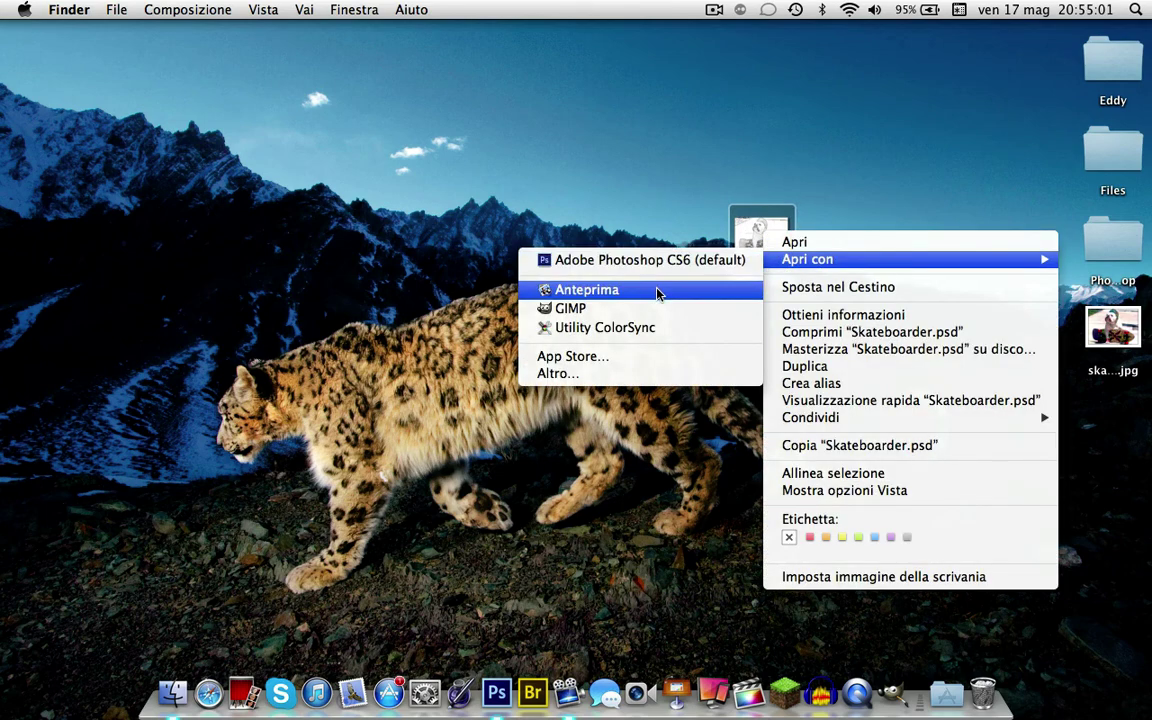
pyautogui.click(658, 290)
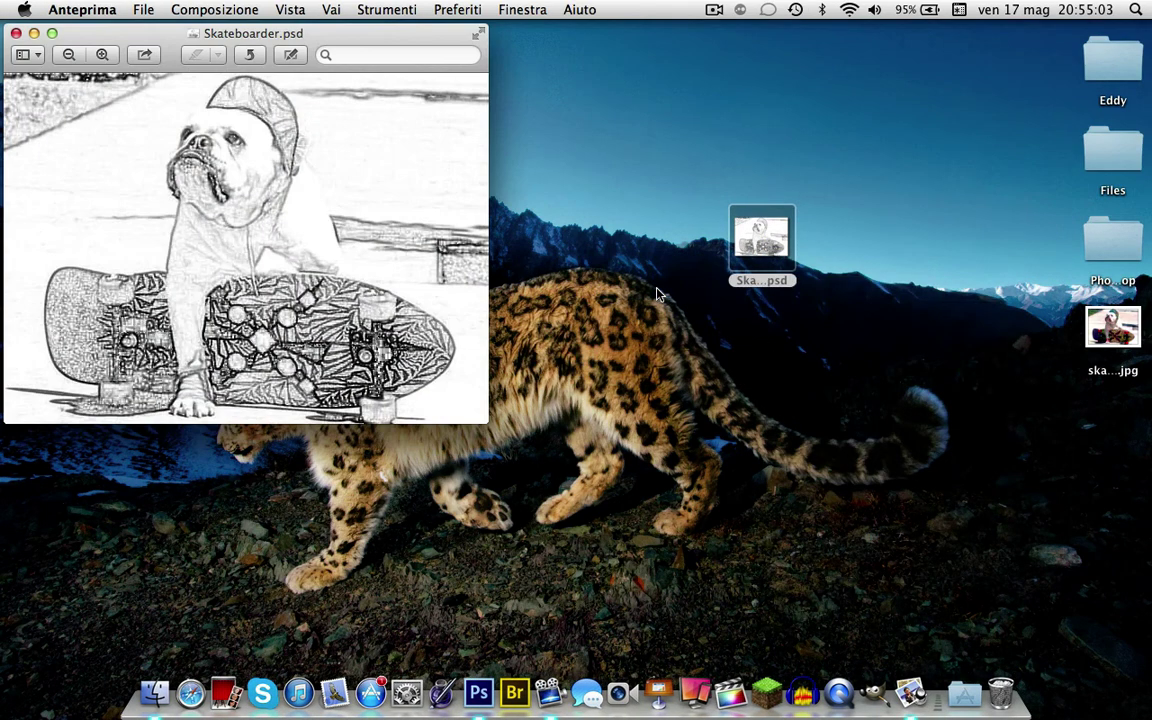
pyautogui.click(16, 33)
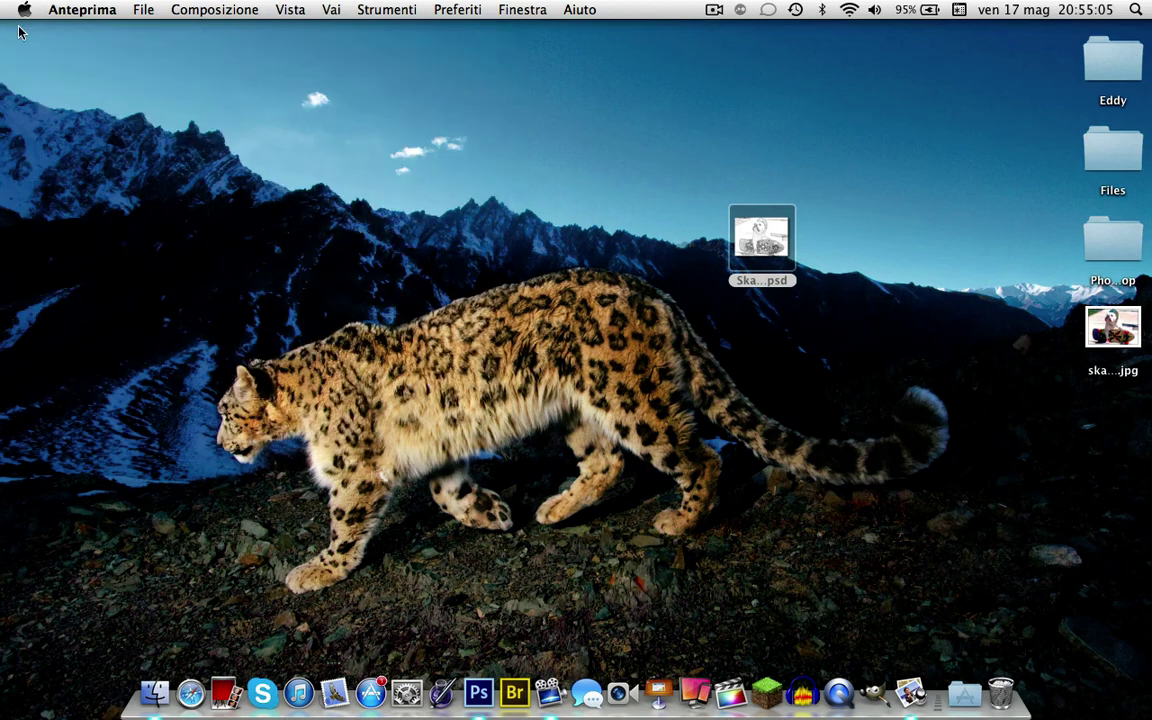
pyautogui.click(748, 247)
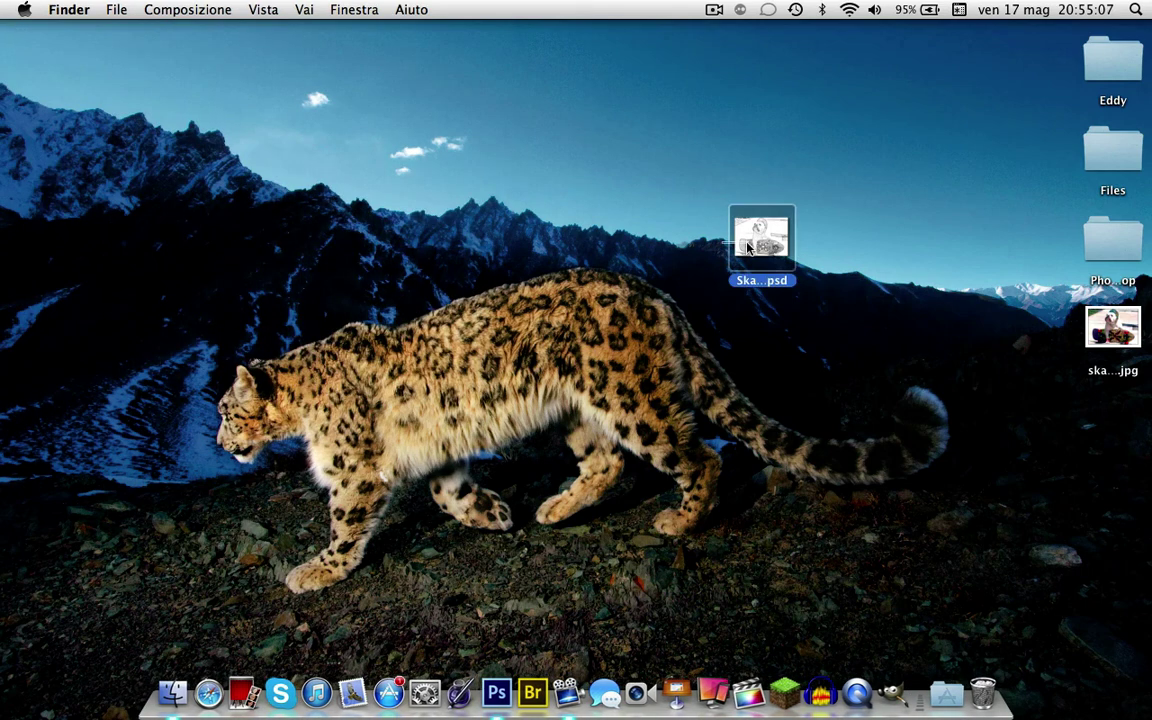
pyautogui.moveTo(748, 247); pyautogui.dragTo(1068, 434)
pyautogui.click(965, 413)
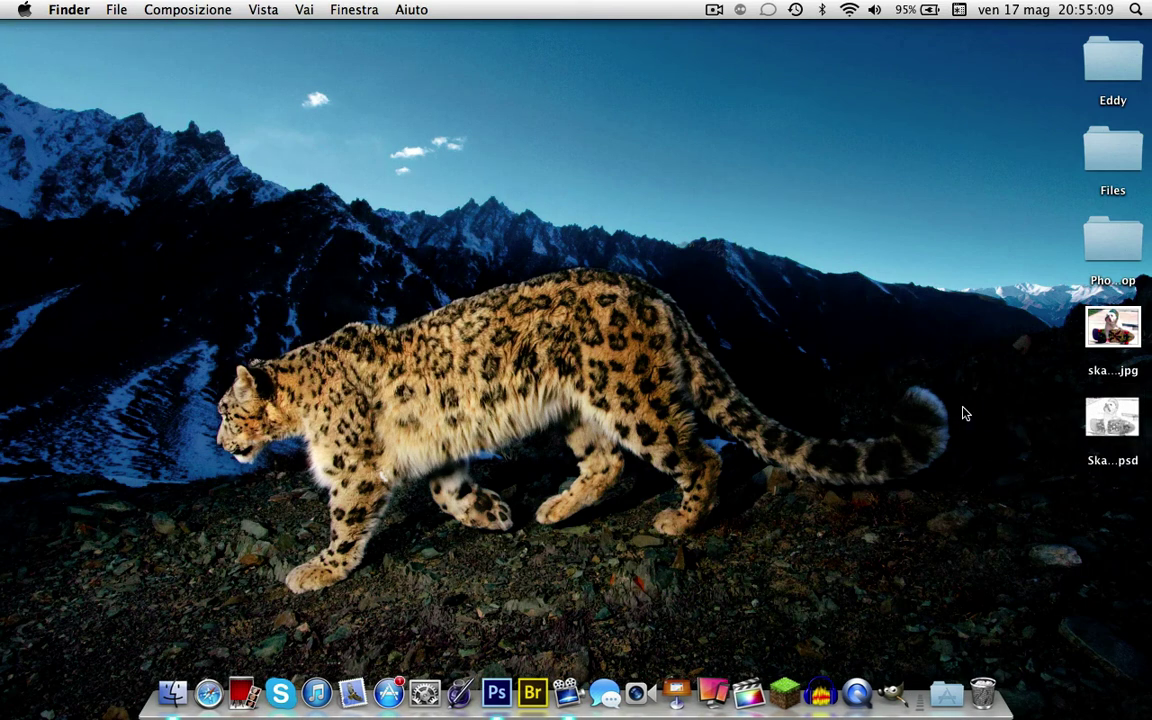